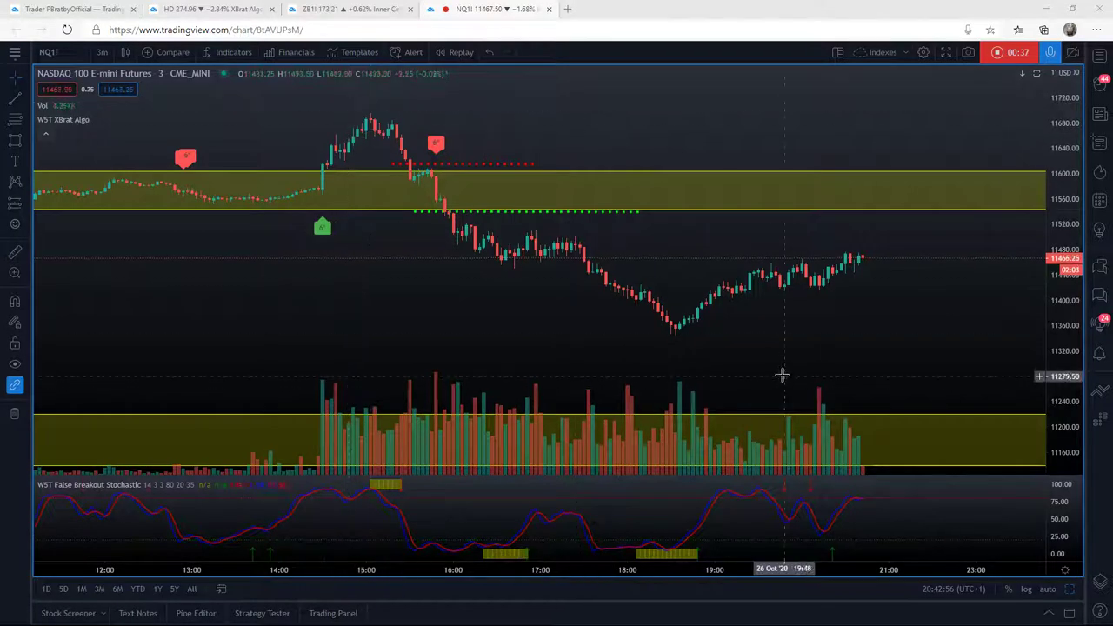
- Draw a Fib Retracement from the ~11696 afternoon high down to the 11337 low
{"action": "left_click", "coordinate": [16, 122]}
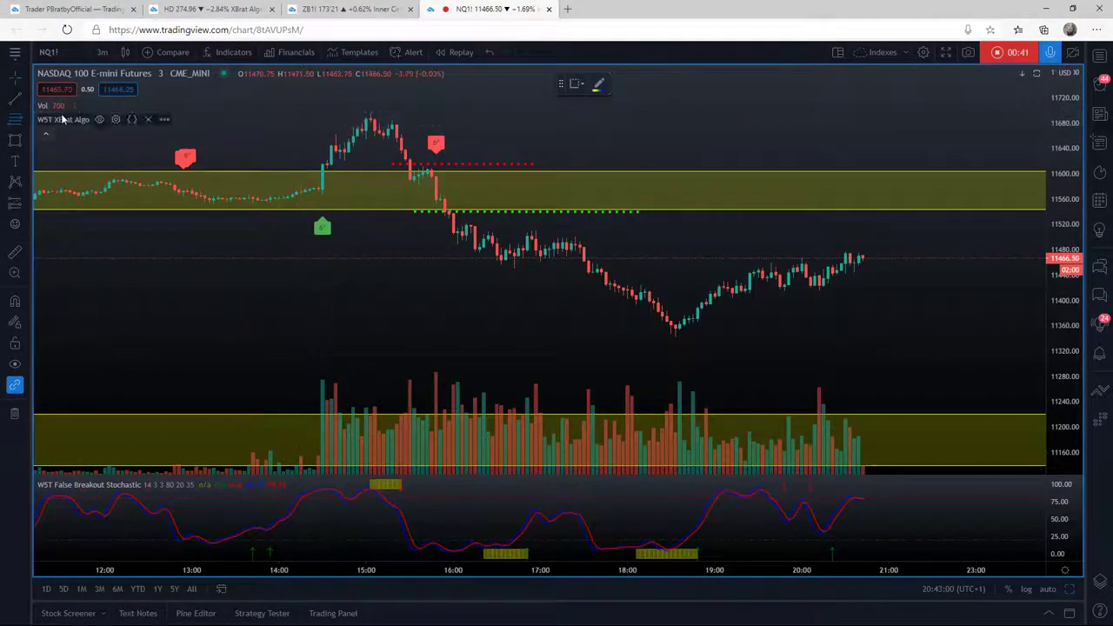
{"action": "left_click", "coordinate": [26, 126]}
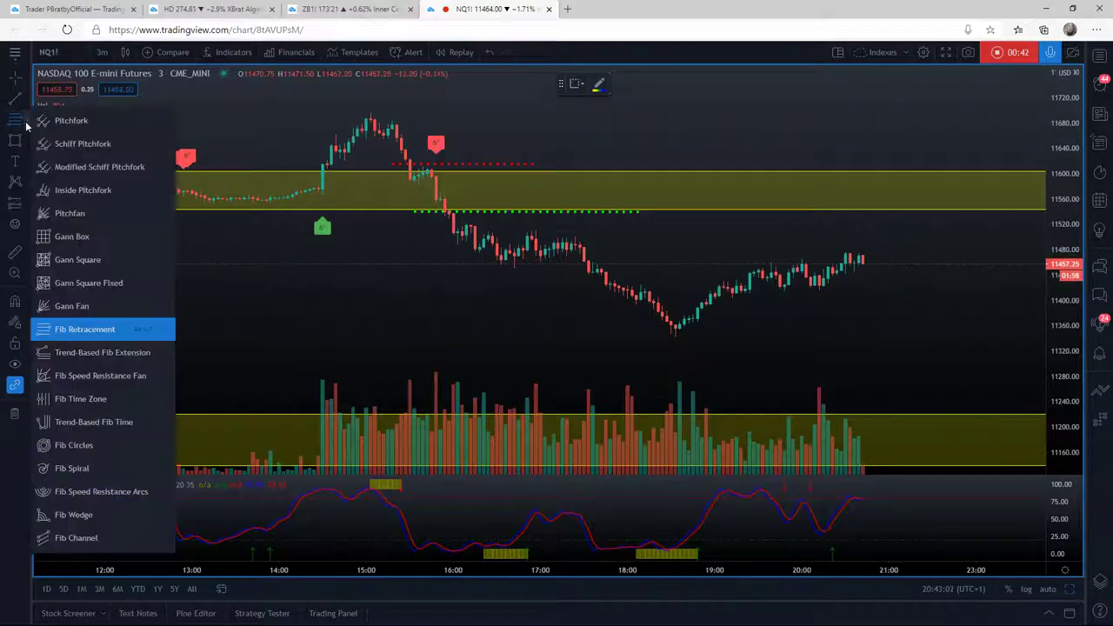
{"action": "left_click", "coordinate": [87, 330]}
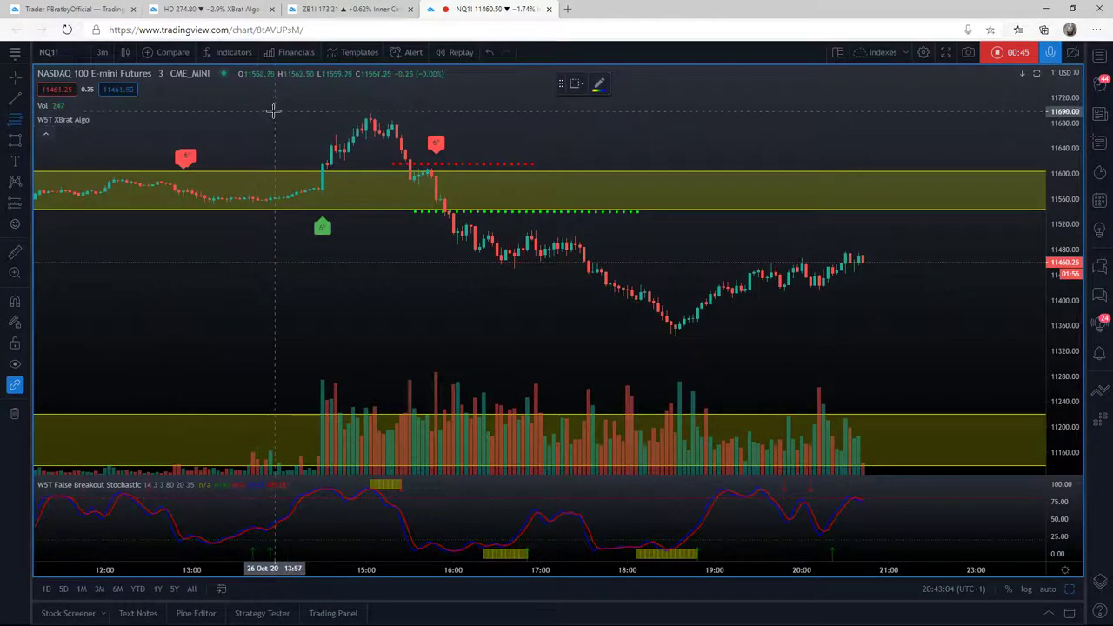
{"action": "left_click", "coordinate": [275, 111]}
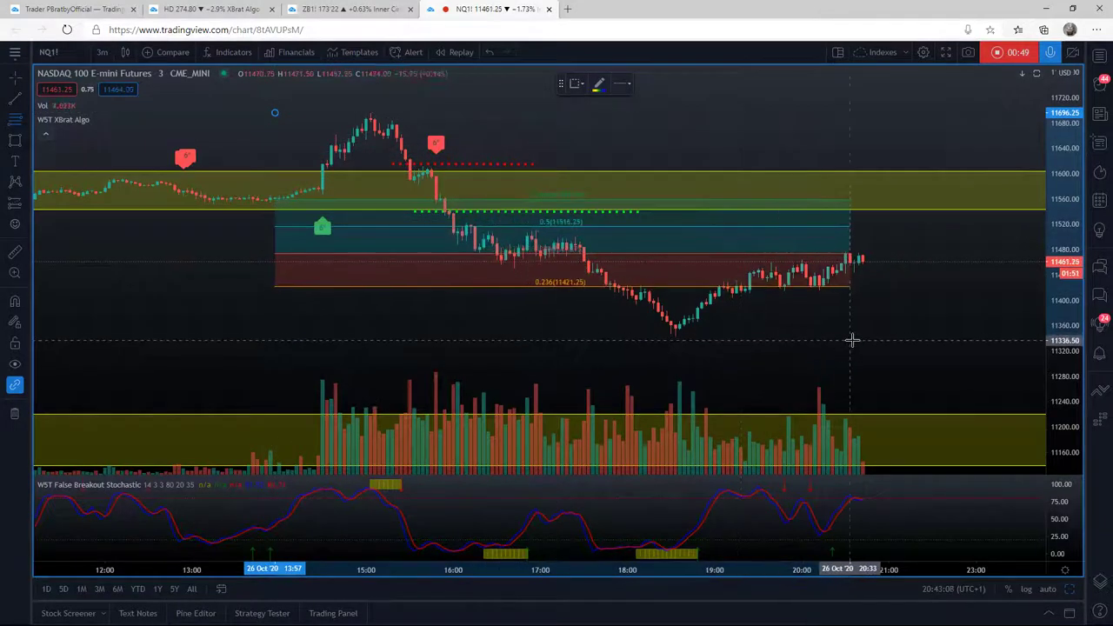
{"action": "left_click", "coordinate": [923, 336]}
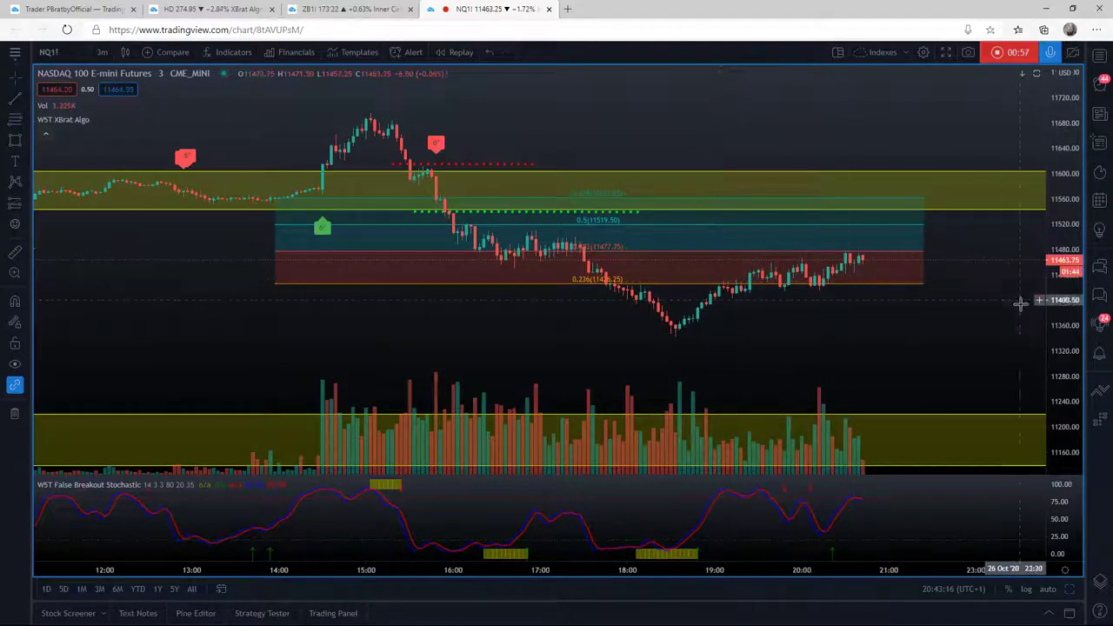
- Stretch the price axis vertically and recentre the chart on the Fib Retracement
{"action": "left_click_drag", "start_coordinate": [1053, 343], "coordinate": [1052, 315]}
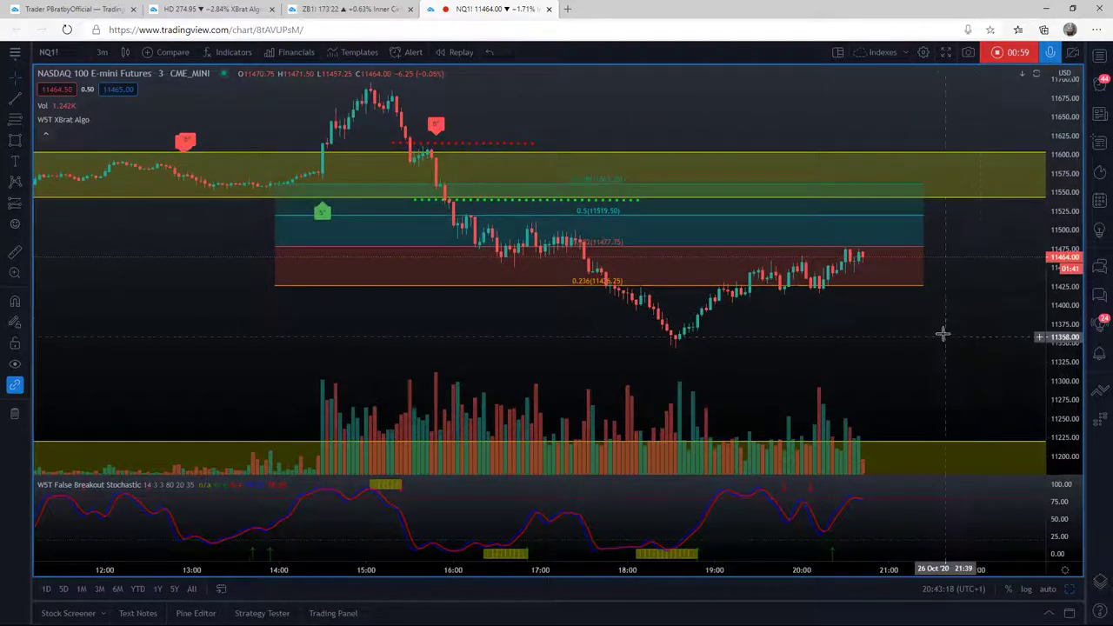
{"action": "left_click_drag", "start_coordinate": [791, 311], "coordinate": [777, 281]}
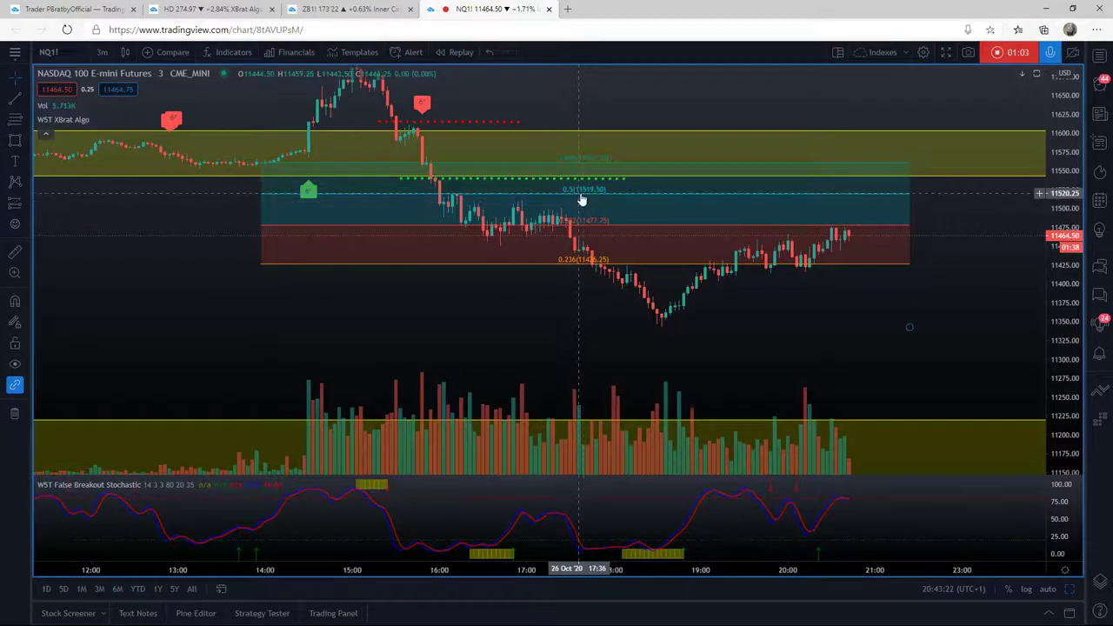
{"action": "left_click_drag", "start_coordinate": [716, 278], "coordinate": [648, 336]}
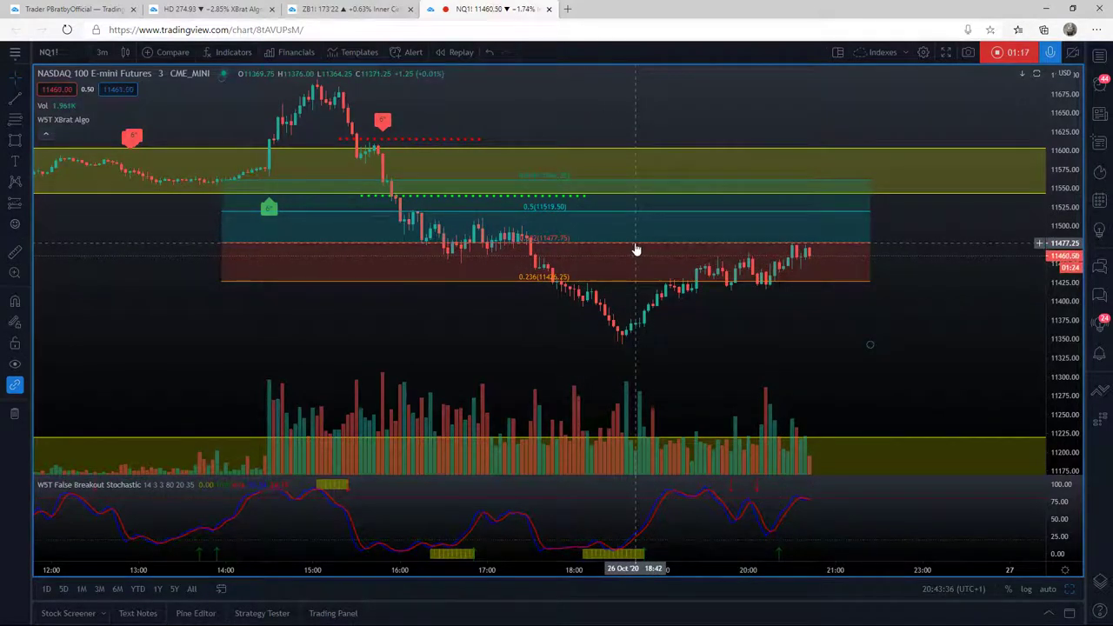
- Select the Fib Retracement and drag its left anchor rightward toward the afternoon peak
{"action": "left_click", "coordinate": [274, 285]}
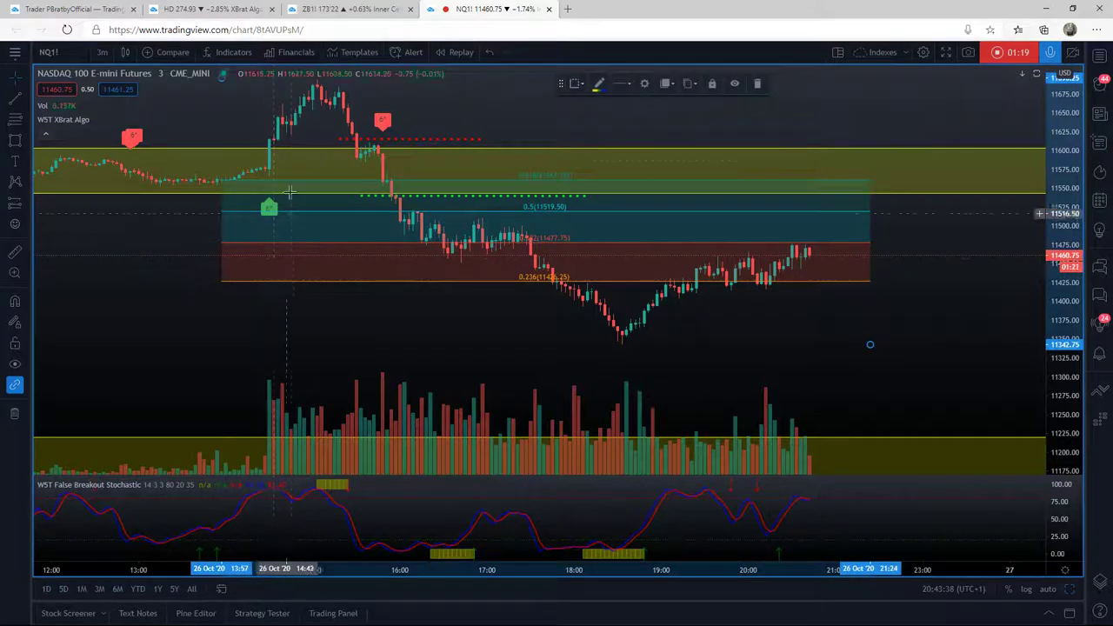
{"action": "left_click_drag", "start_coordinate": [978, 259], "coordinate": [983, 307]}
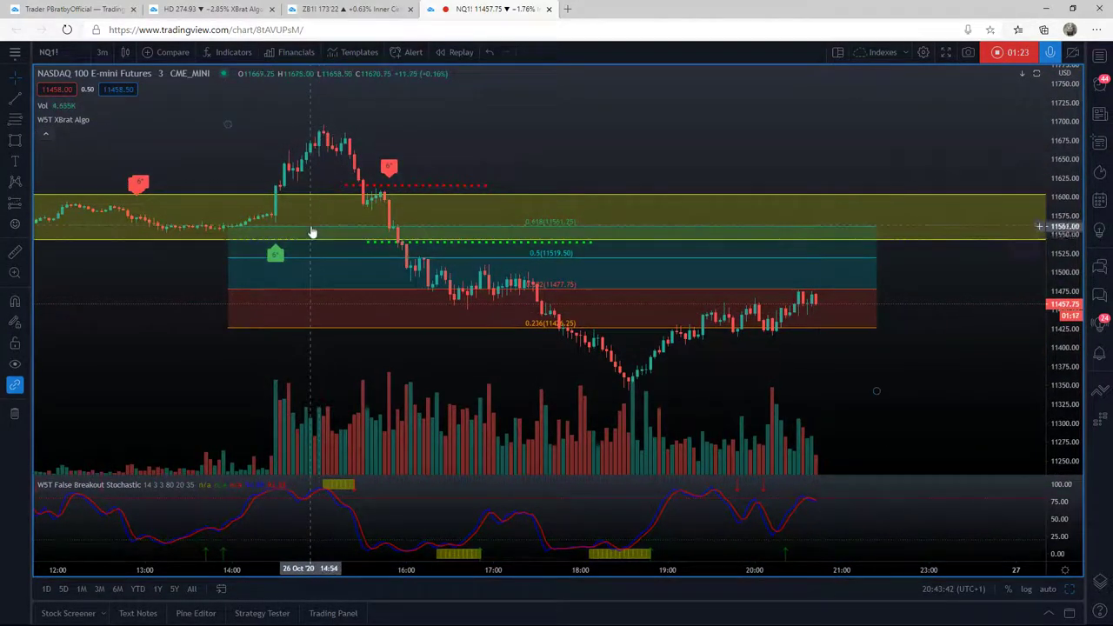
{"action": "left_click_drag", "start_coordinate": [229, 124], "coordinate": [305, 124]}
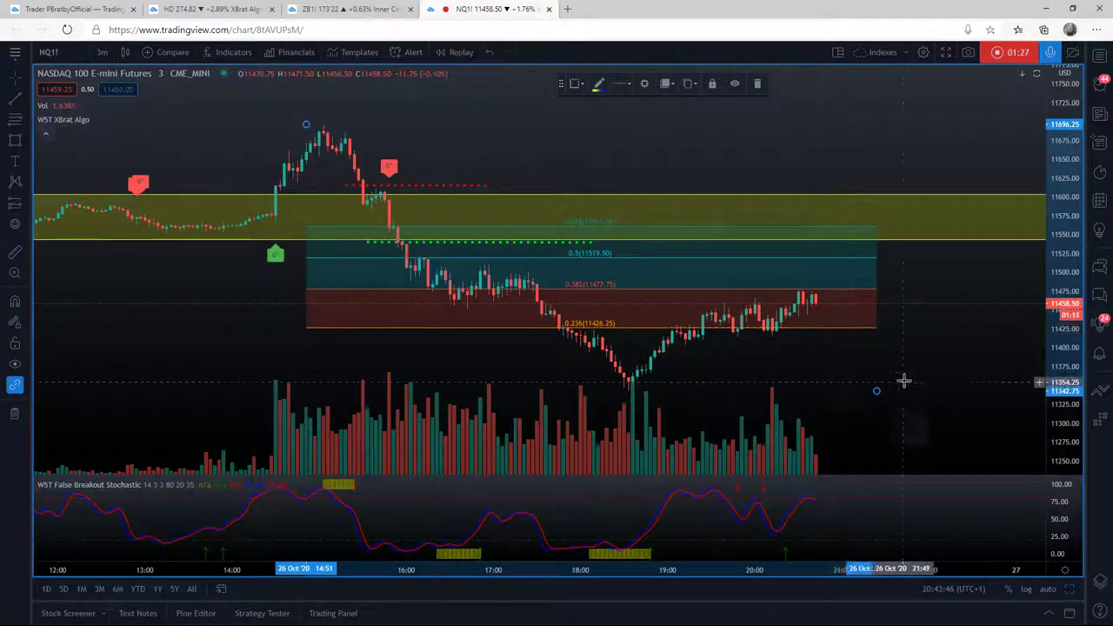
- Pan around to check the levels, then bring the full downswing back into view
{"action": "left_click_drag", "start_coordinate": [952, 363], "coordinate": [809, 286]}
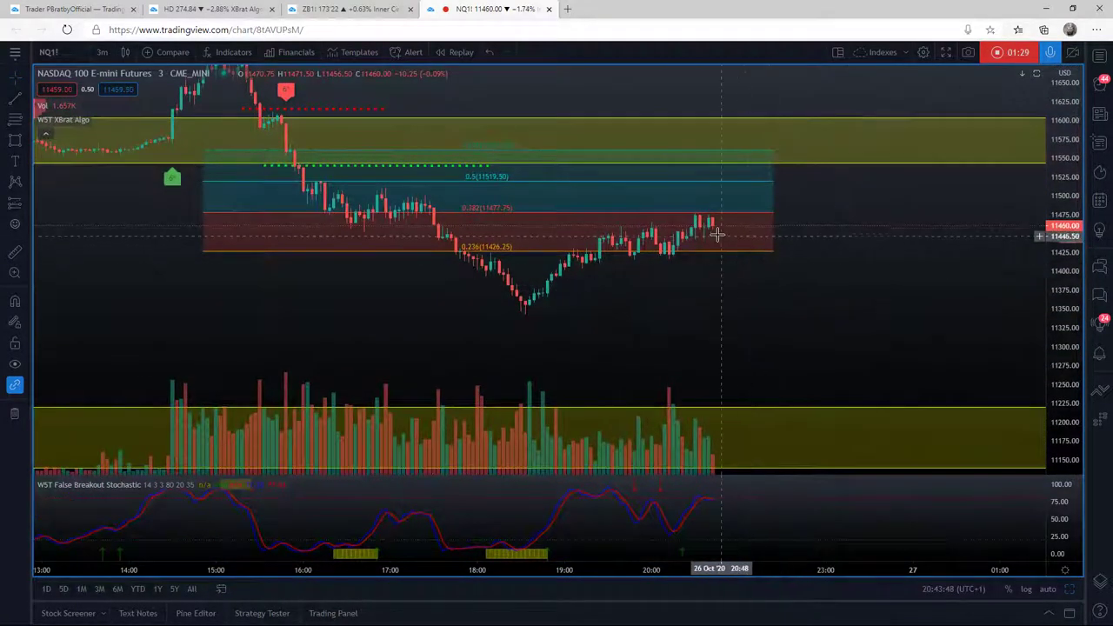
{"action": "left_click_drag", "start_coordinate": [726, 288], "coordinate": [777, 339]}
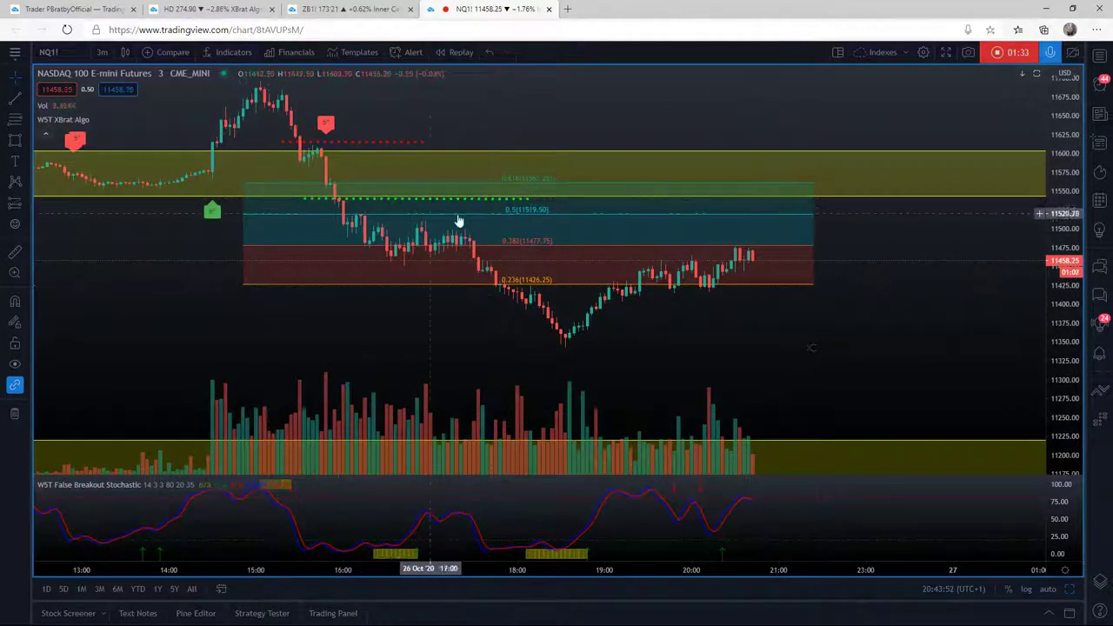
{"action": "left_click_drag", "start_coordinate": [729, 343], "coordinate": [700, 329]}
{"action": "left_click_drag", "start_coordinate": [747, 286], "coordinate": [726, 281]}
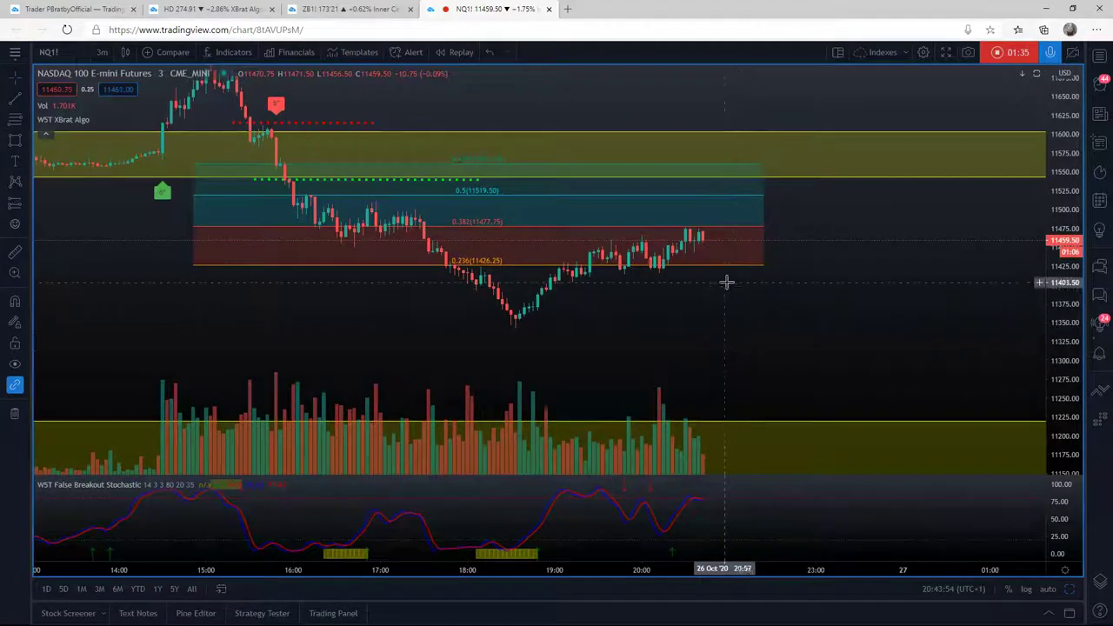
{"action": "left_click_drag", "start_coordinate": [815, 398], "coordinate": [859, 332]}
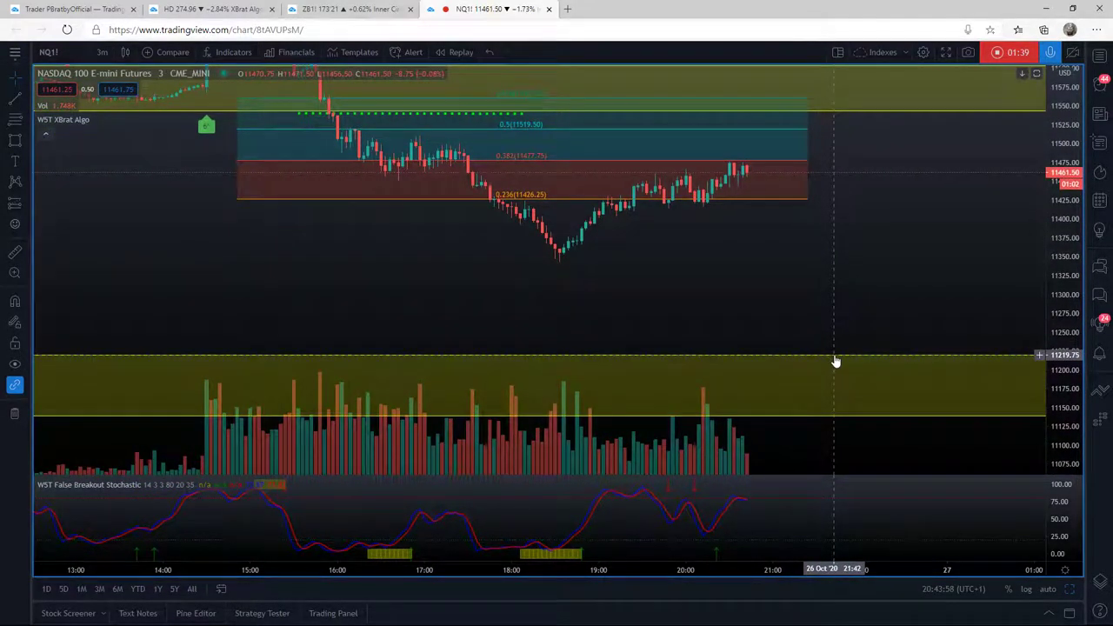
{"action": "left_click_drag", "start_coordinate": [835, 313], "coordinate": [792, 341]}
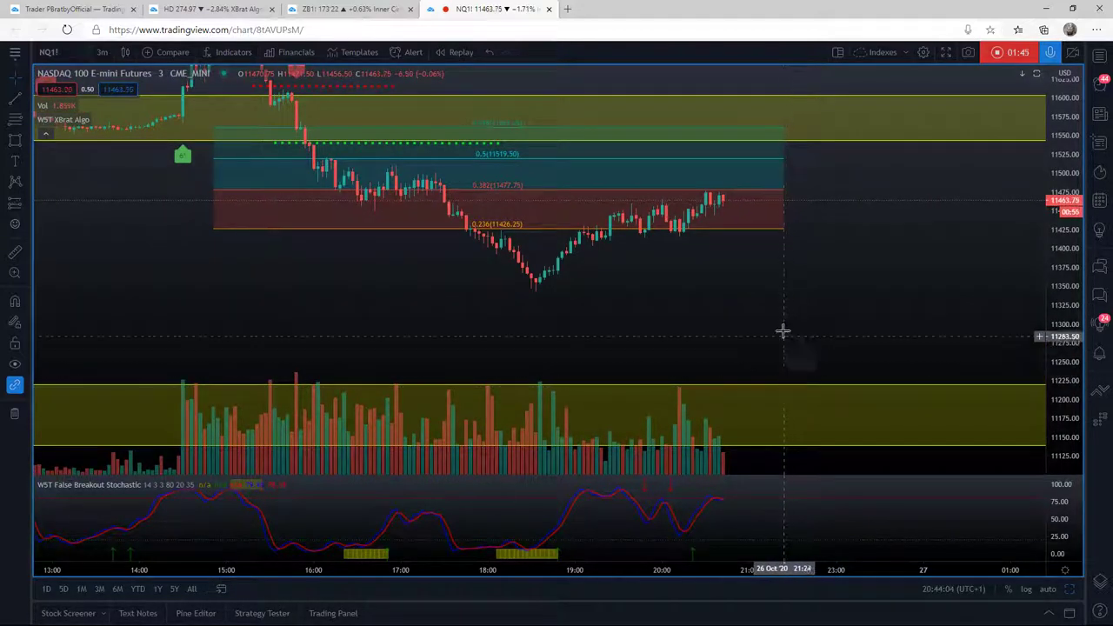
{"action": "left_click_drag", "start_coordinate": [751, 303], "coordinate": [848, 361]}
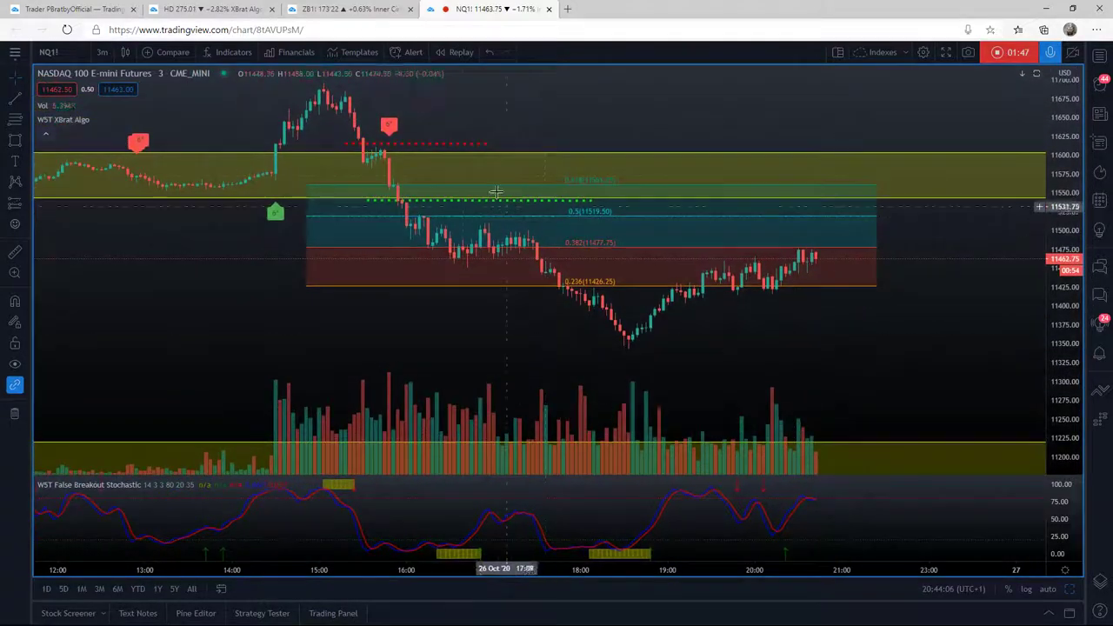
{"action": "left_click_drag", "start_coordinate": [430, 114], "coordinate": [427, 124]}
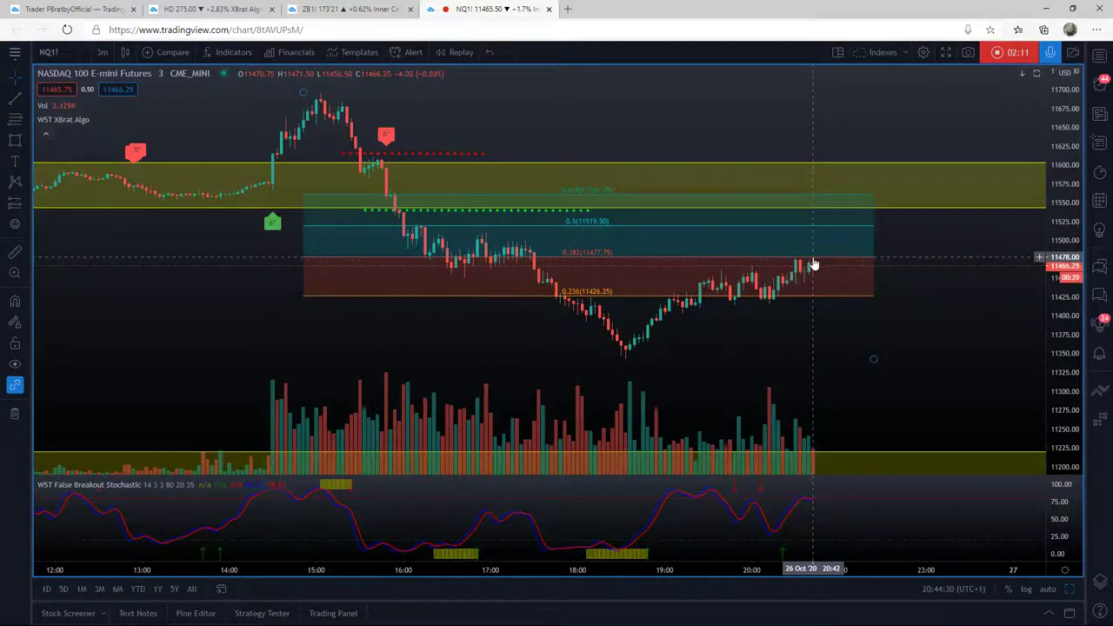
- Shift recent bars left and stretch the price axis so the downswing fills the height
{"action": "left_click_drag", "start_coordinate": [821, 318], "coordinate": [753, 319]}
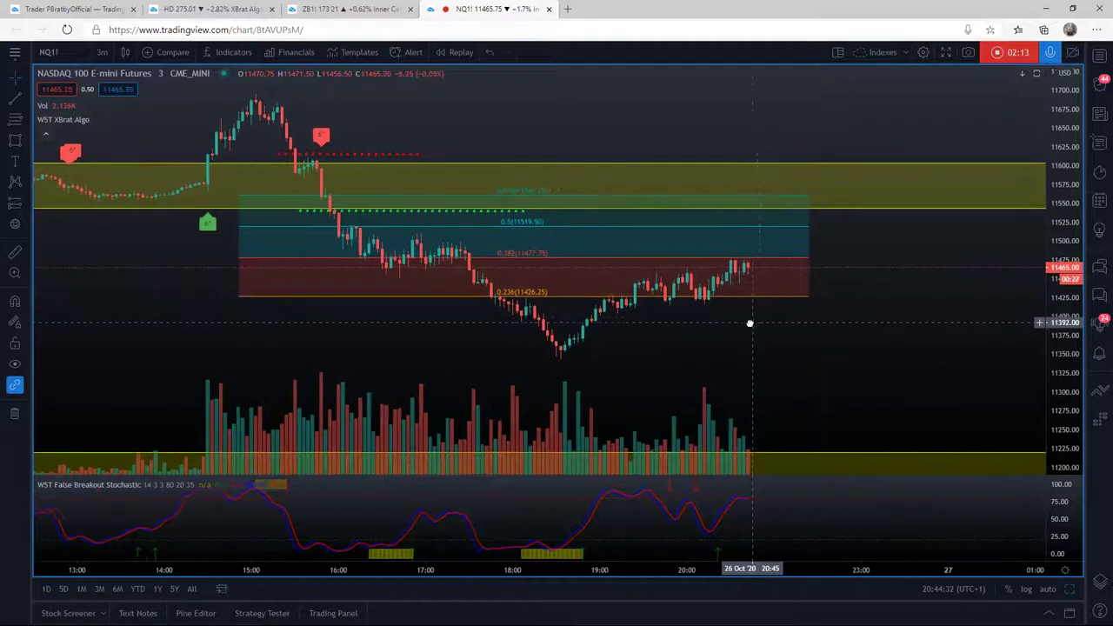
{"action": "left_click_drag", "start_coordinate": [1037, 346], "coordinate": [952, 331]}
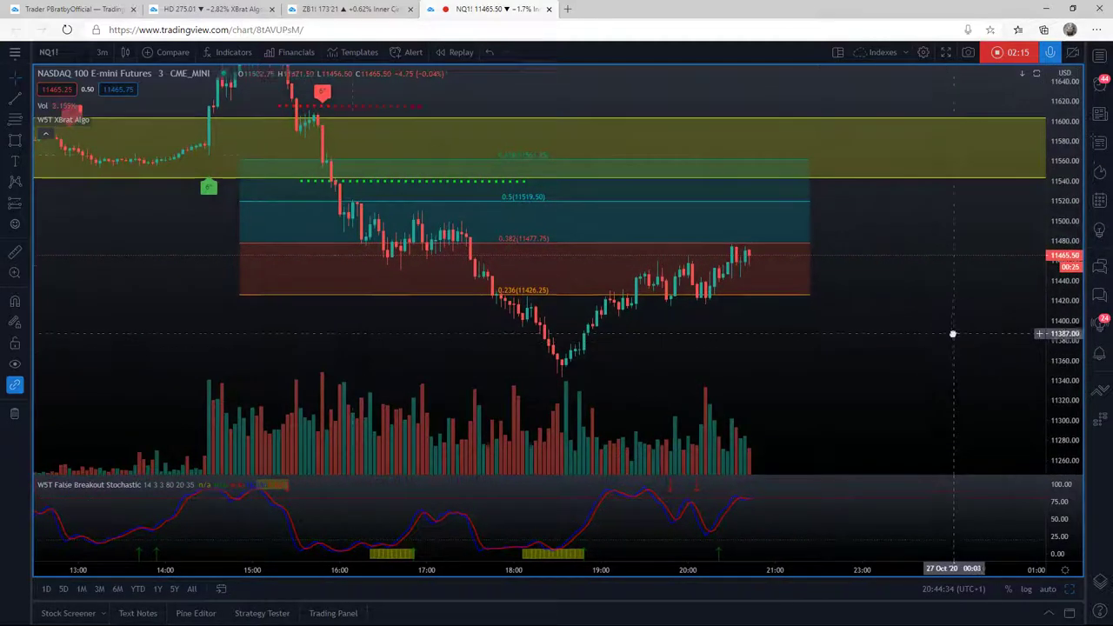
- Draw a horizontal support line at about 11413 beneath the recent rally's lows
{"action": "left_click", "coordinate": [667, 310]}
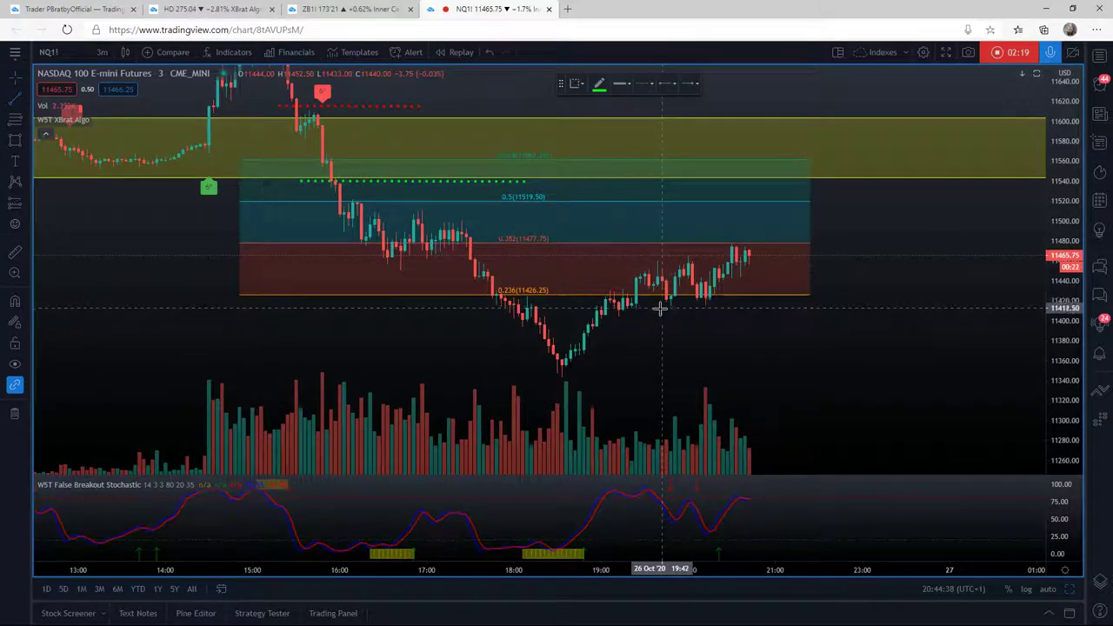
{"action": "left_click", "coordinate": [659, 309]}
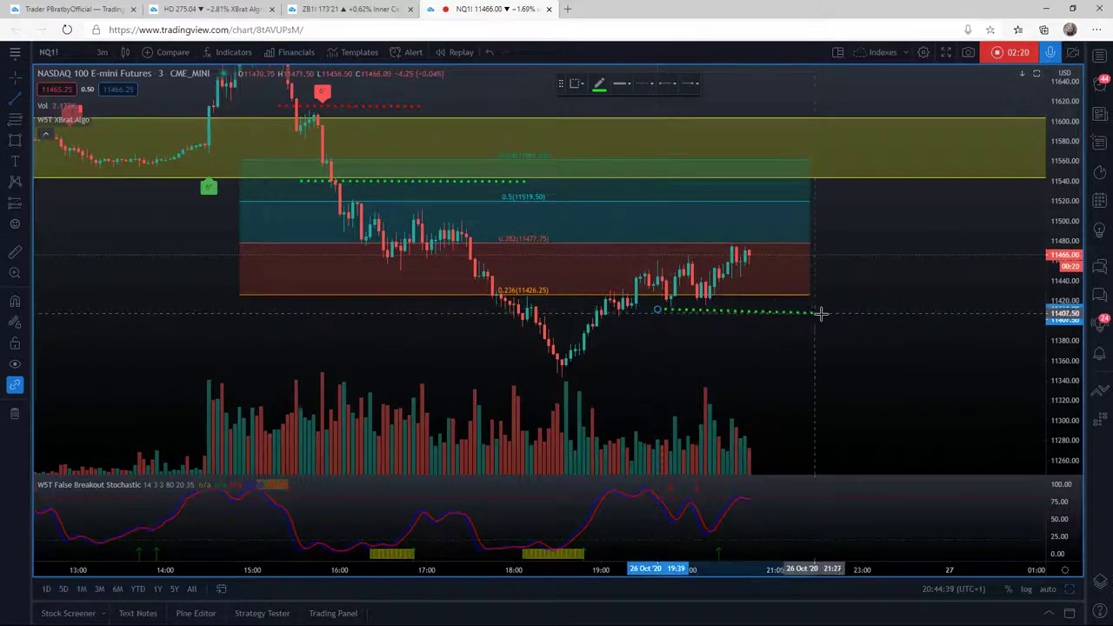
{"action": "left_click", "coordinate": [887, 309]}
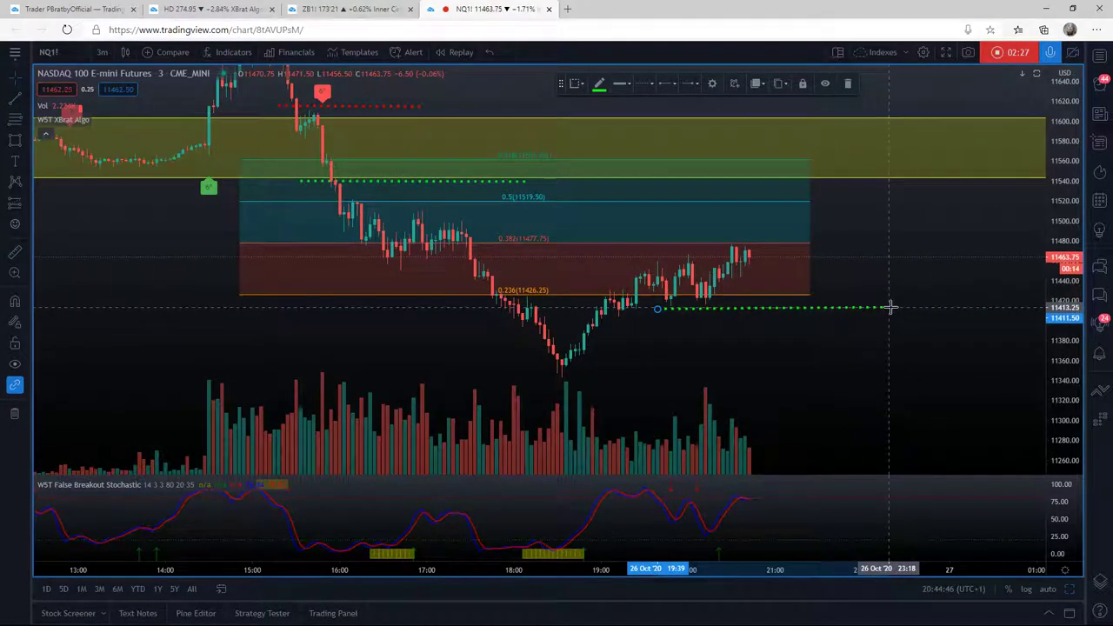
{"action": "left_click", "coordinate": [872, 343]}
- Pan to earlier bars and compress the price scale to fit more range
{"action": "left_click_drag", "start_coordinate": [873, 387], "coordinate": [965, 427]}
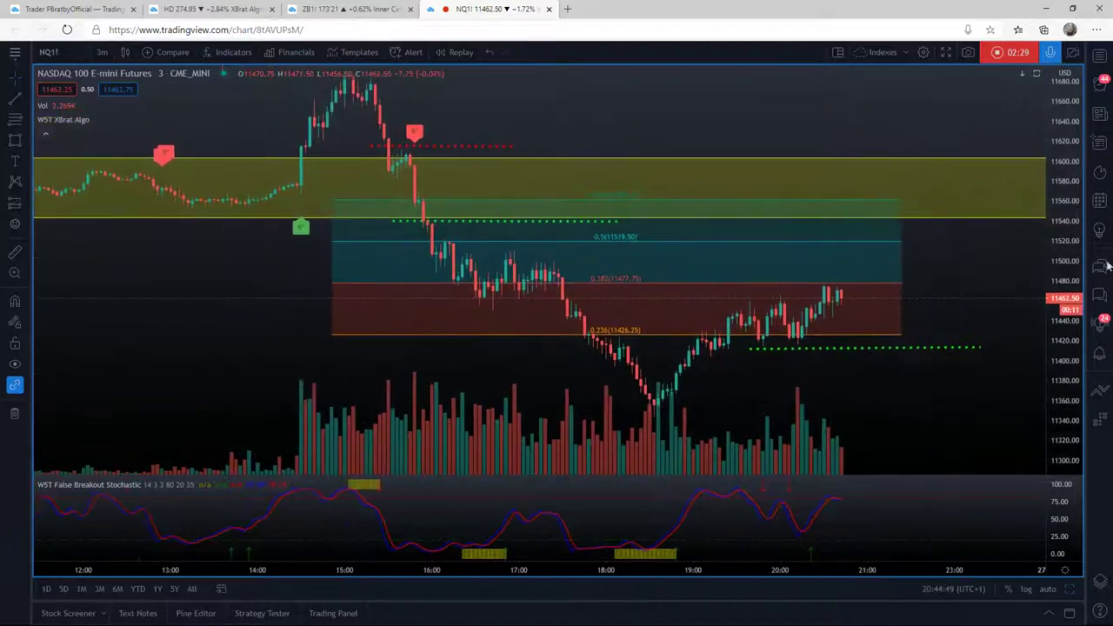
{"action": "left_click_drag", "start_coordinate": [1077, 149], "coordinate": [1077, 178]}
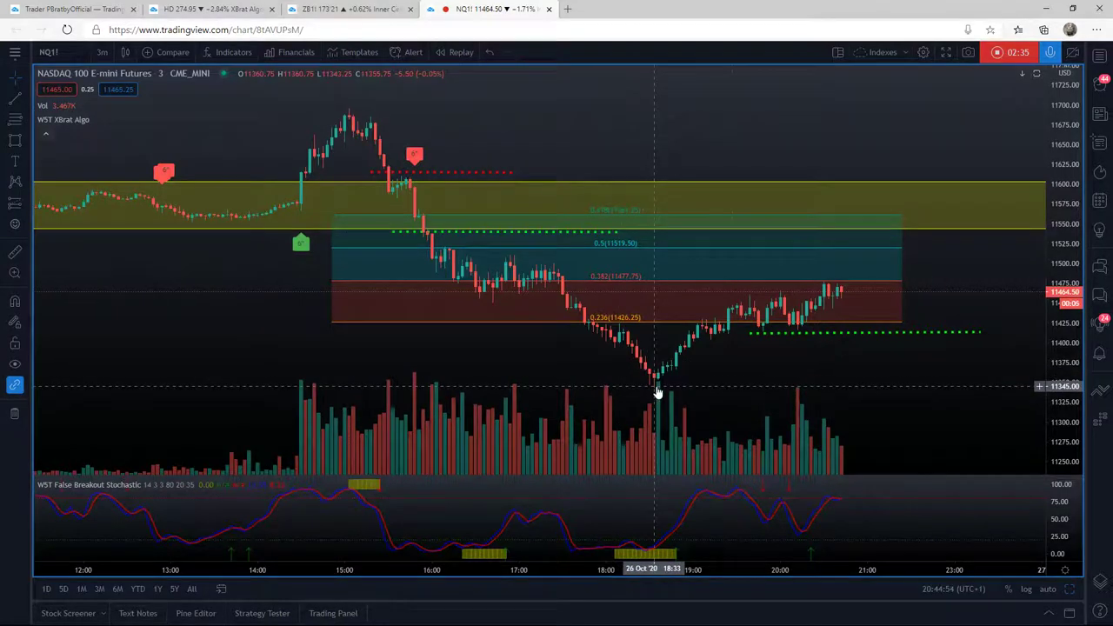
{"action": "left_click_drag", "start_coordinate": [743, 385], "coordinate": [740, 378]}
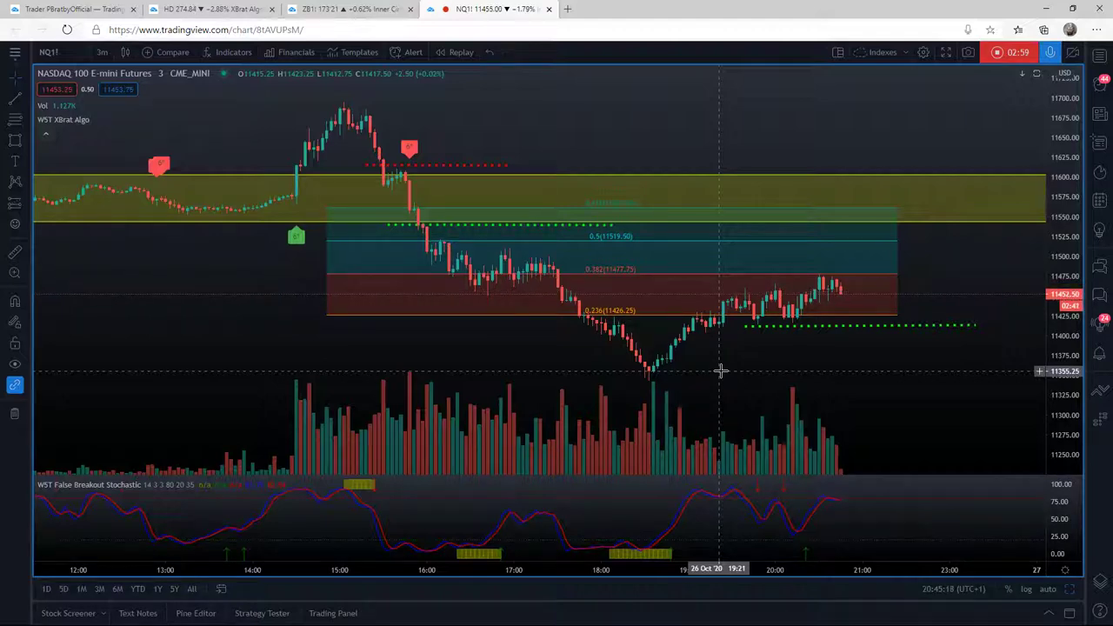
- Delete the old Fib Retracement and redraw it from the 14:45 peak (11695.25) to the 11342.75 low
{"action": "left_click", "coordinate": [899, 244]}
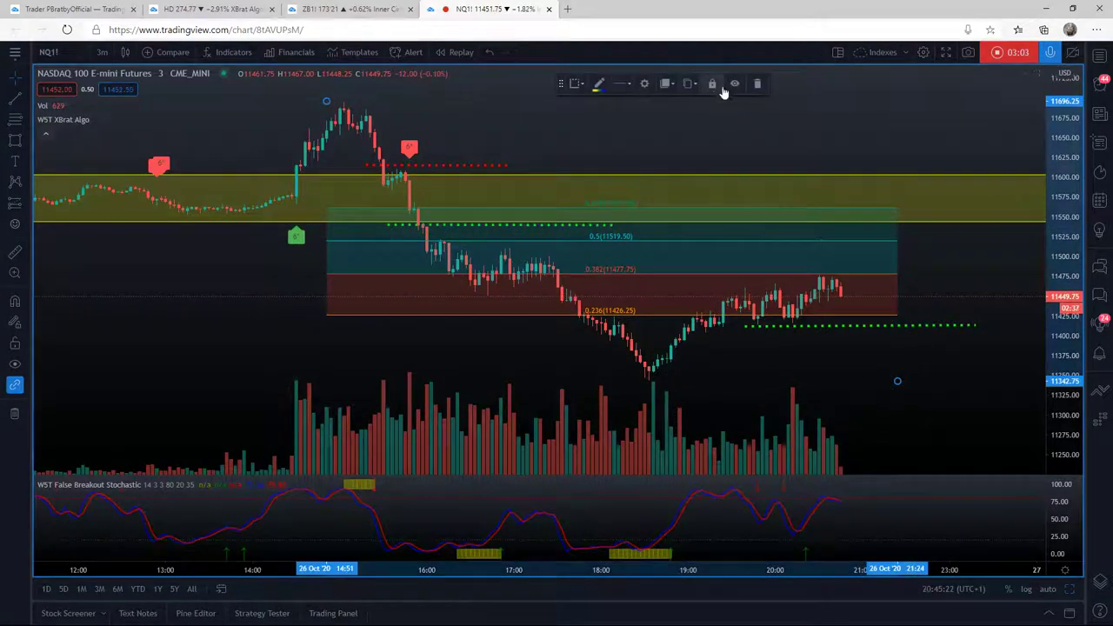
{"action": "left_click", "coordinate": [759, 88]}
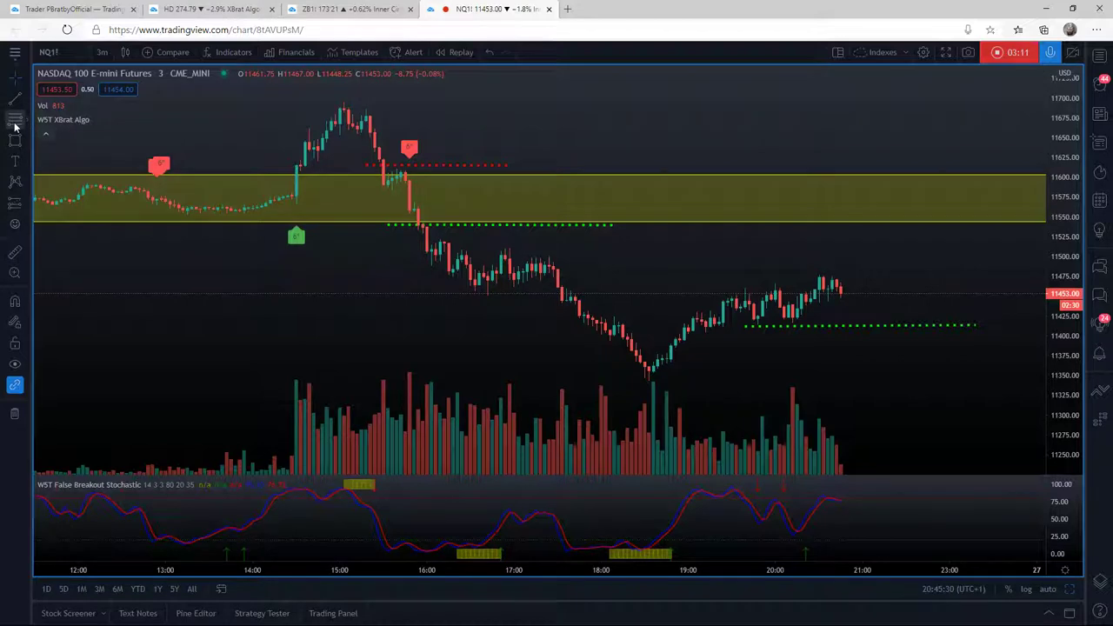
{"action": "left_click", "coordinate": [318, 102]}
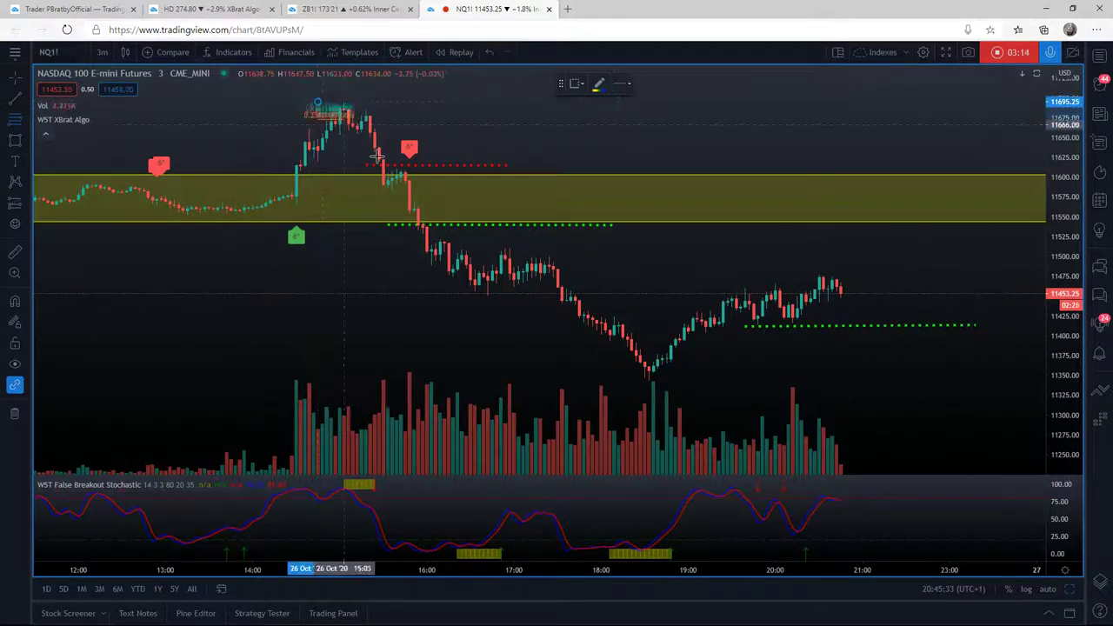
{"action": "left_click", "coordinate": [906, 380]}
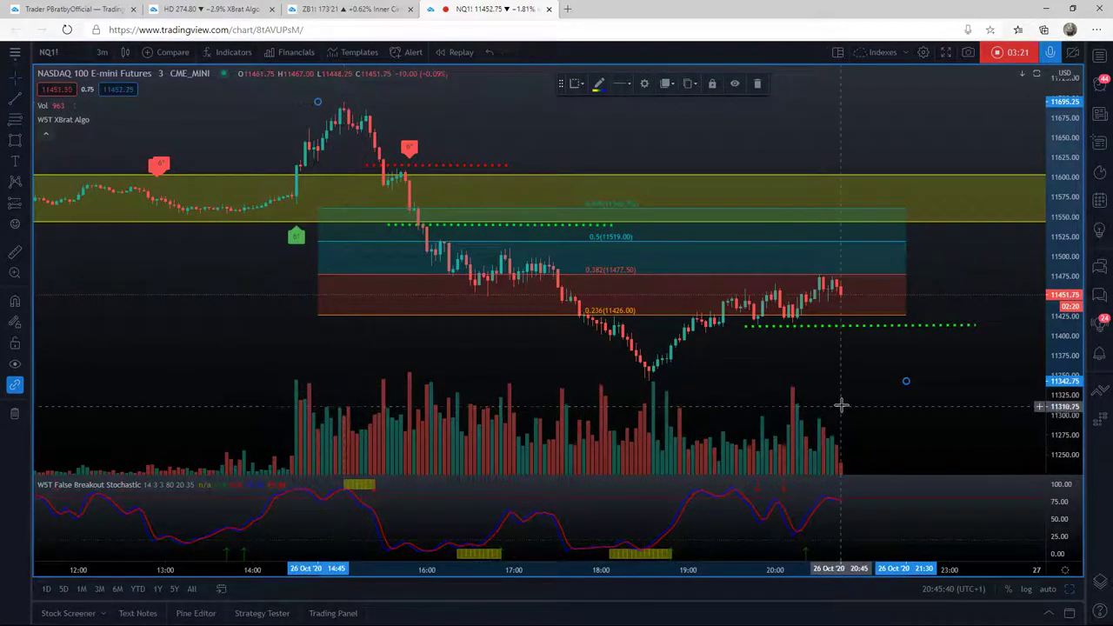
{"action": "left_click", "coordinate": [783, 392]}
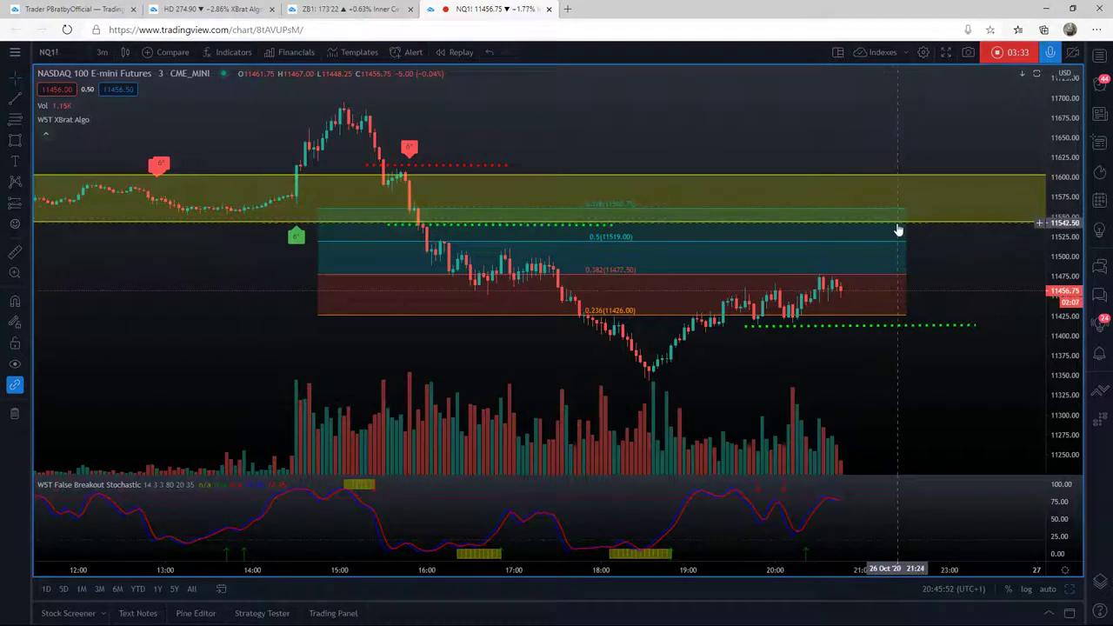
{"action": "left_click_drag", "start_coordinate": [998, 358], "coordinate": [984, 363]}
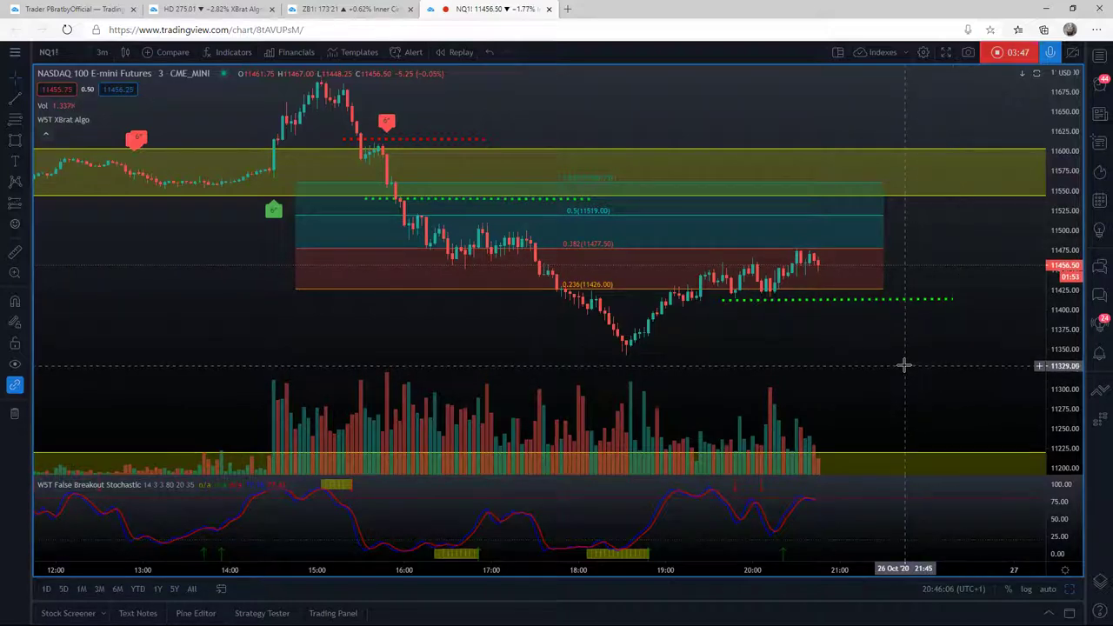
{"action": "left_click_drag", "start_coordinate": [550, 110], "coordinate": [568, 124]}
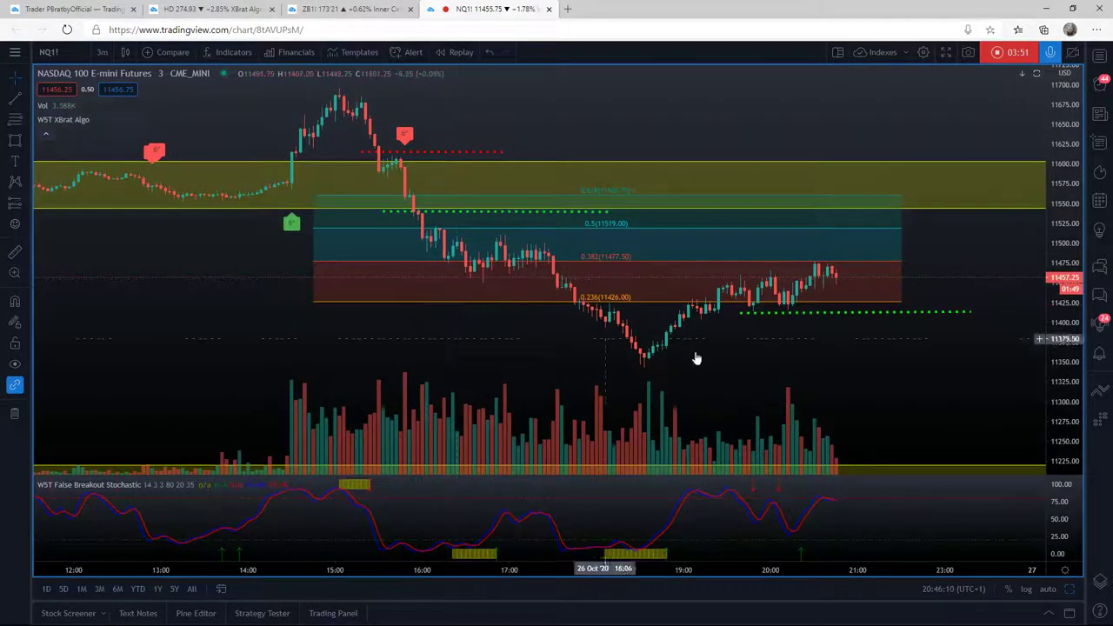
{"action": "left_click_drag", "start_coordinate": [917, 383], "coordinate": [949, 381]}
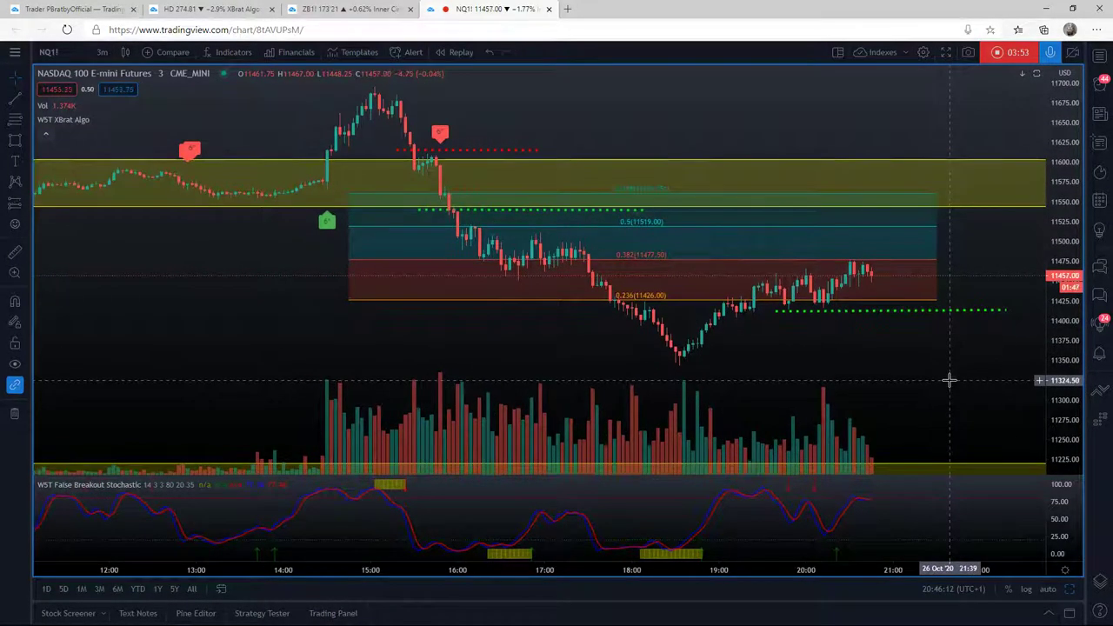